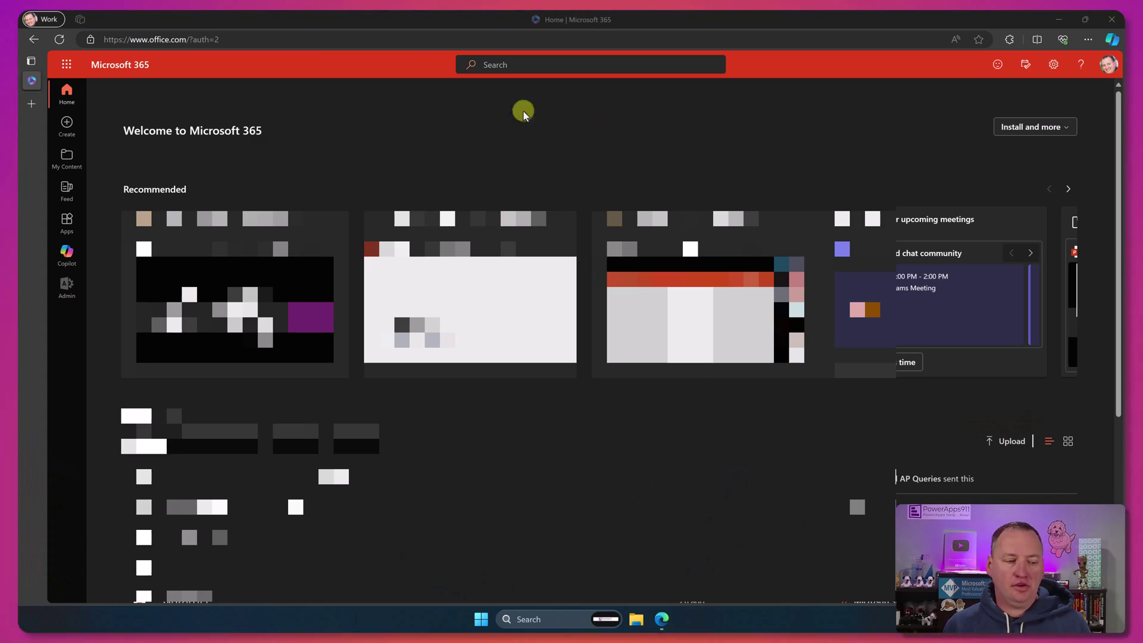
# Step: Search the admin center Marketplace for 'copilot' to list the Copilot products
pyautogui.click(67, 294)
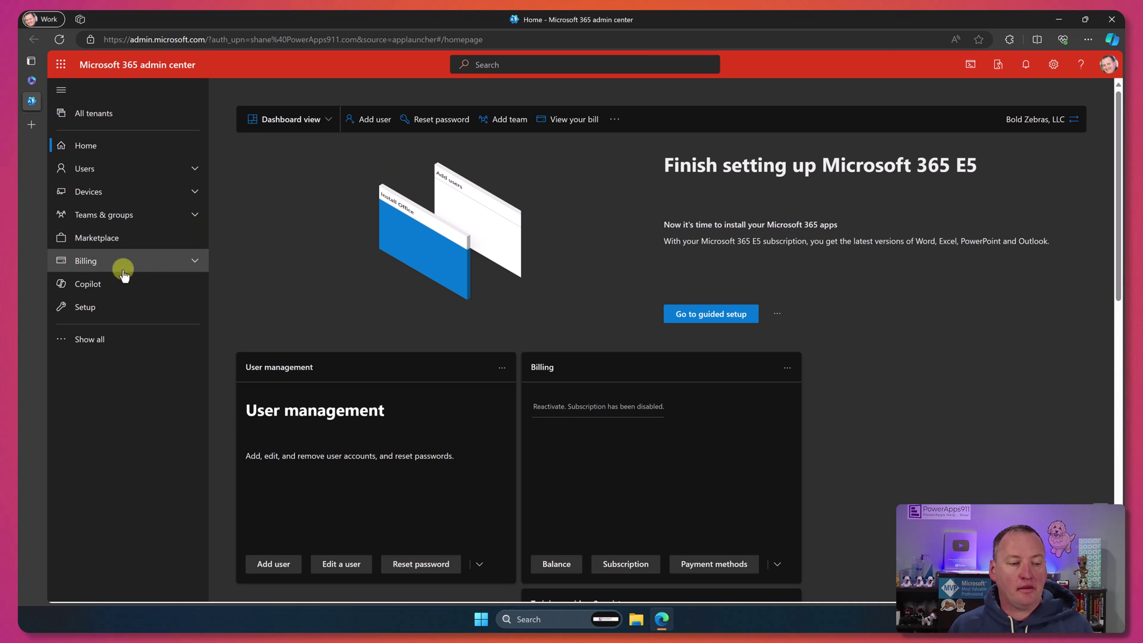
pyautogui.click(149, 241)
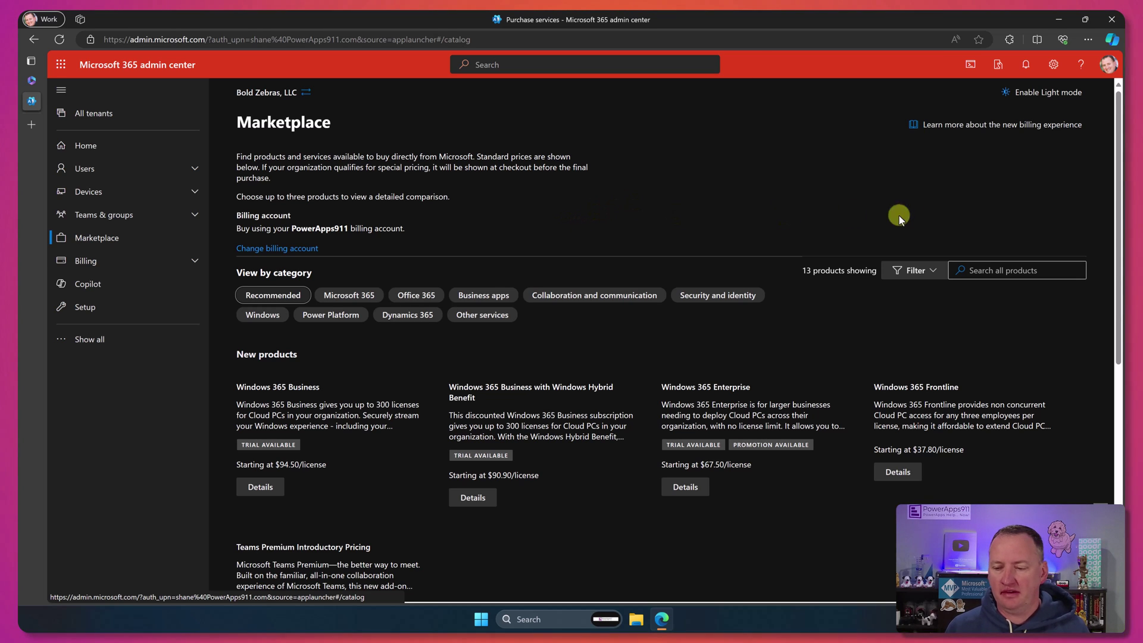
pyautogui.click(982, 270)
pyautogui.write('c')
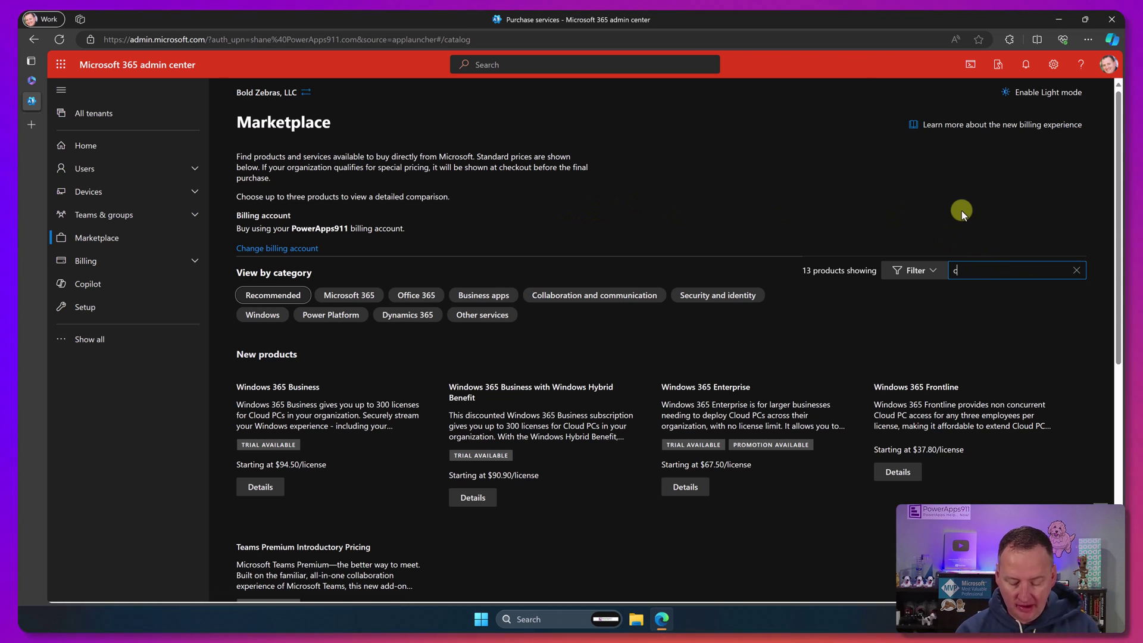
pyautogui.write('opilot')
pyautogui.press('Return')
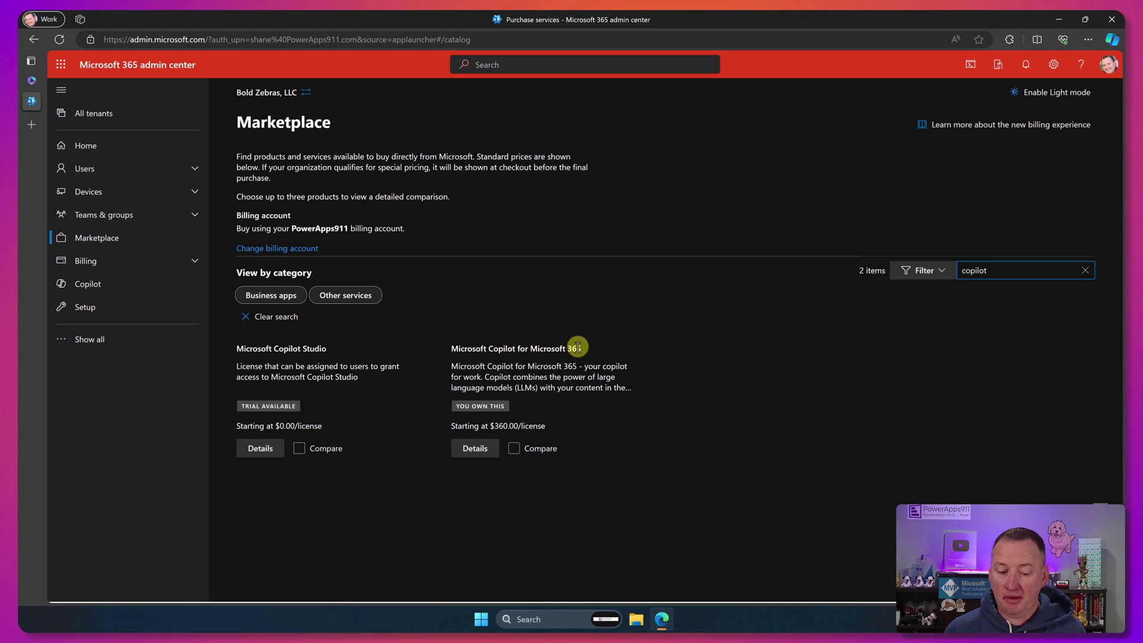
# Step: Open the Microsoft Copilot for Microsoft 365 offer and pick 1 year, pay yearly, $360.00
pyautogui.click(474, 450)
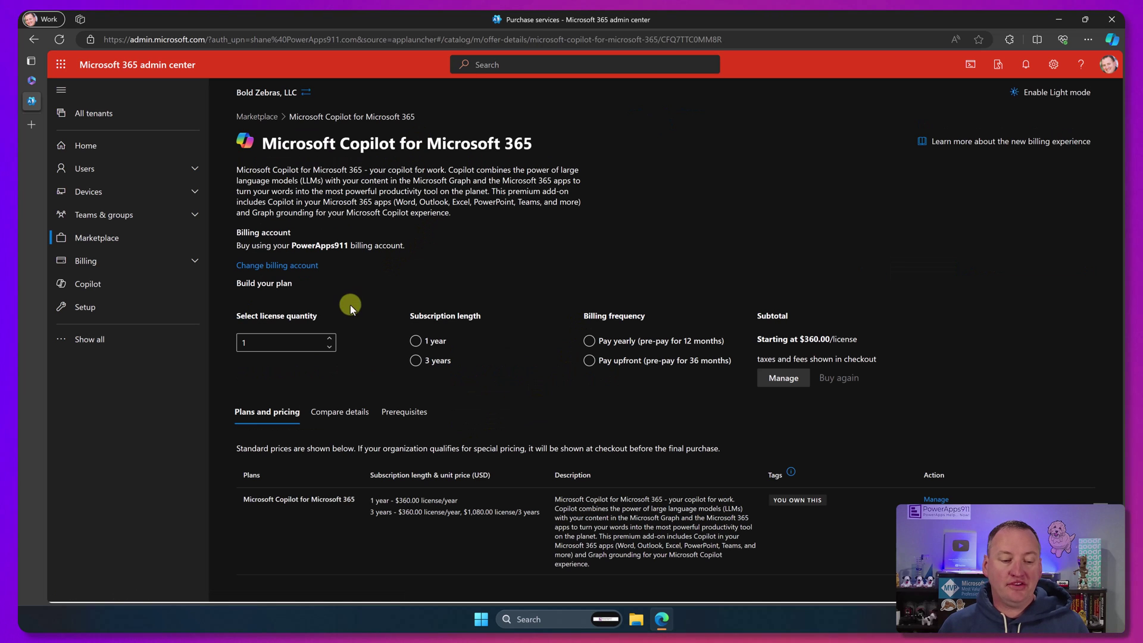
pyautogui.click(420, 343)
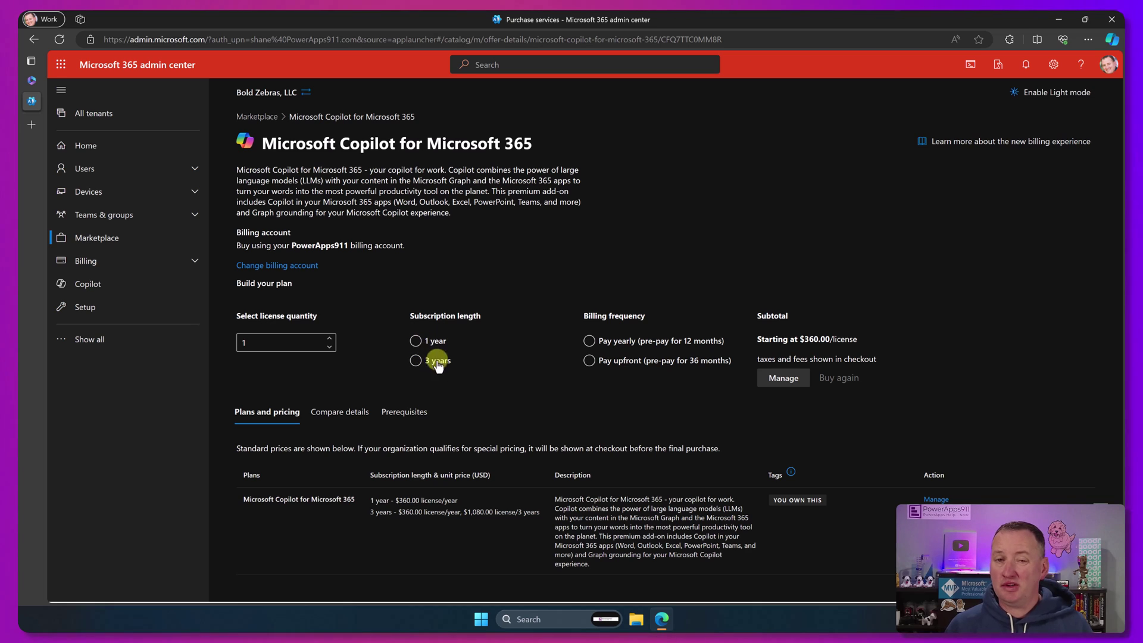
pyautogui.click(634, 346)
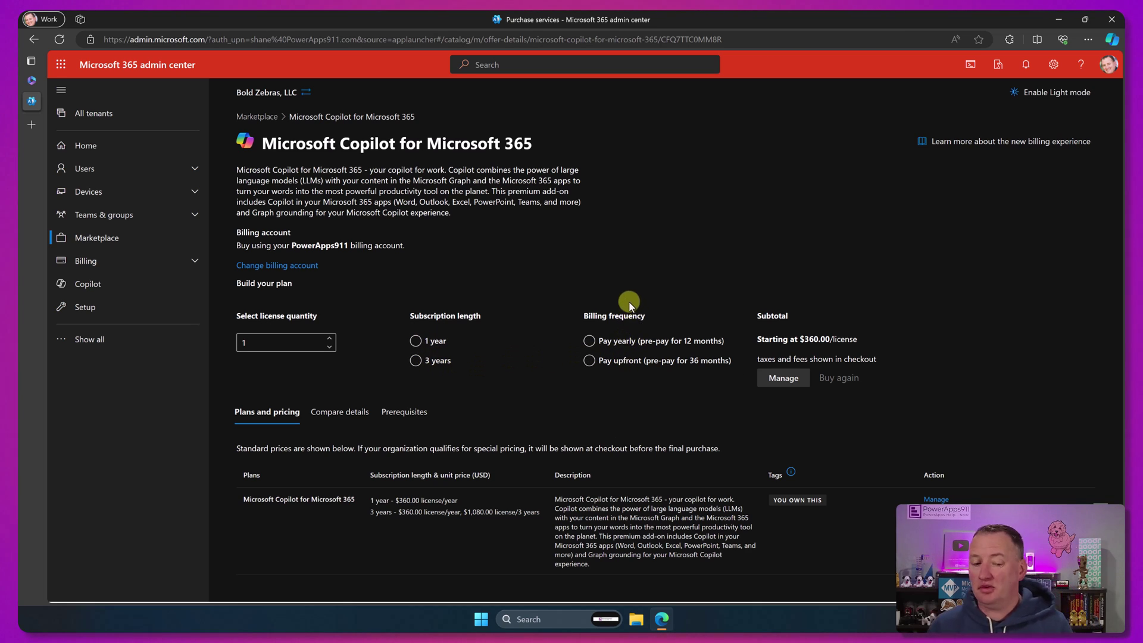
pyautogui.click(416, 342)
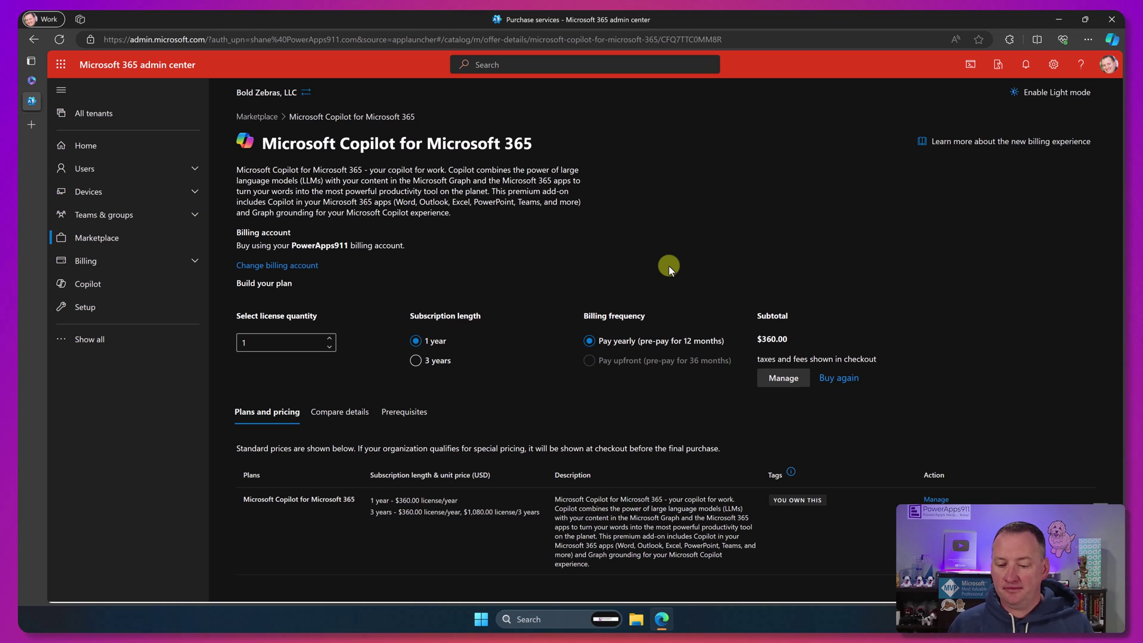
# Step: Open the owned Copilot subscription and view the four users holding its licenses
pyautogui.click(786, 377)
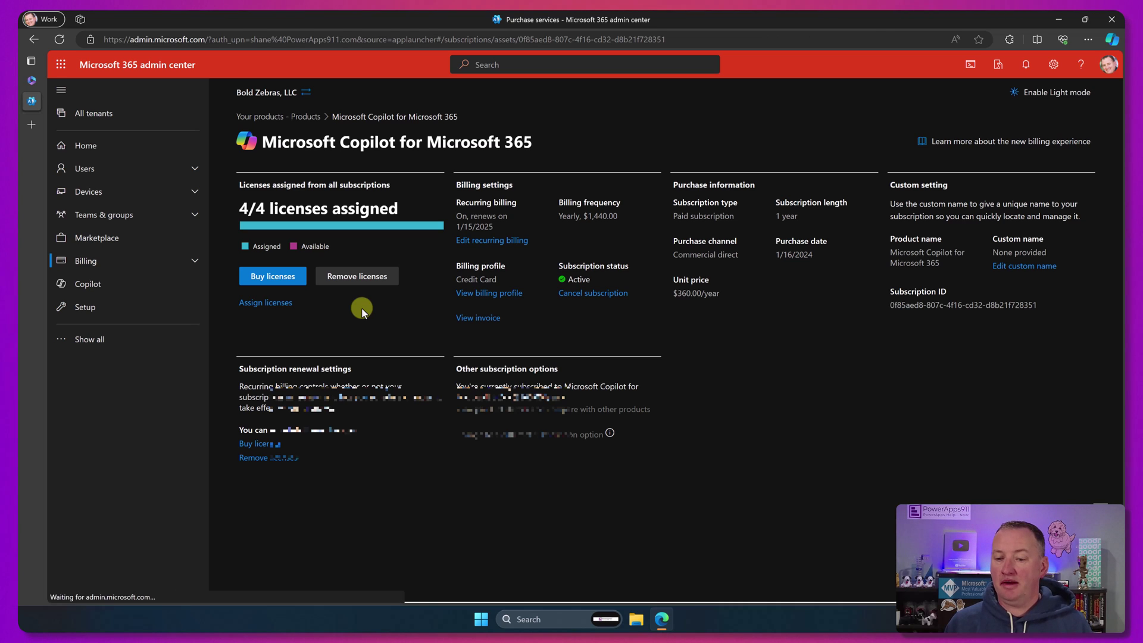
pyautogui.click(284, 308)
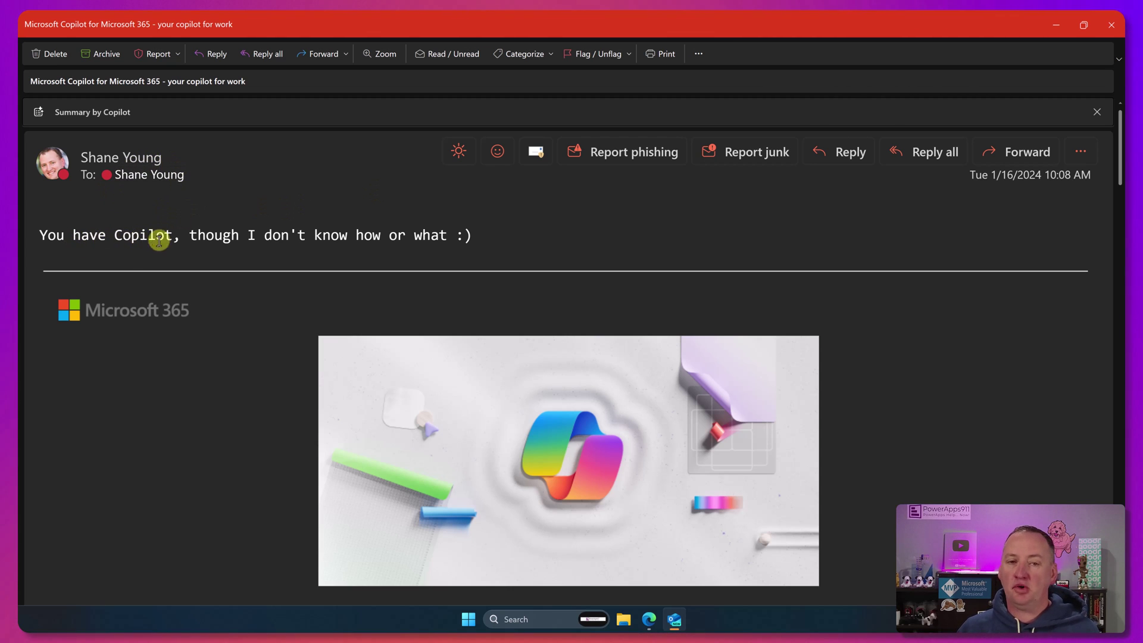
# Step: Scroll through the Copilot welcome email's supported apps and getting-started section
pyautogui.scroll(-6, 352, 268)
pyautogui.scroll(-5, 344, 262)
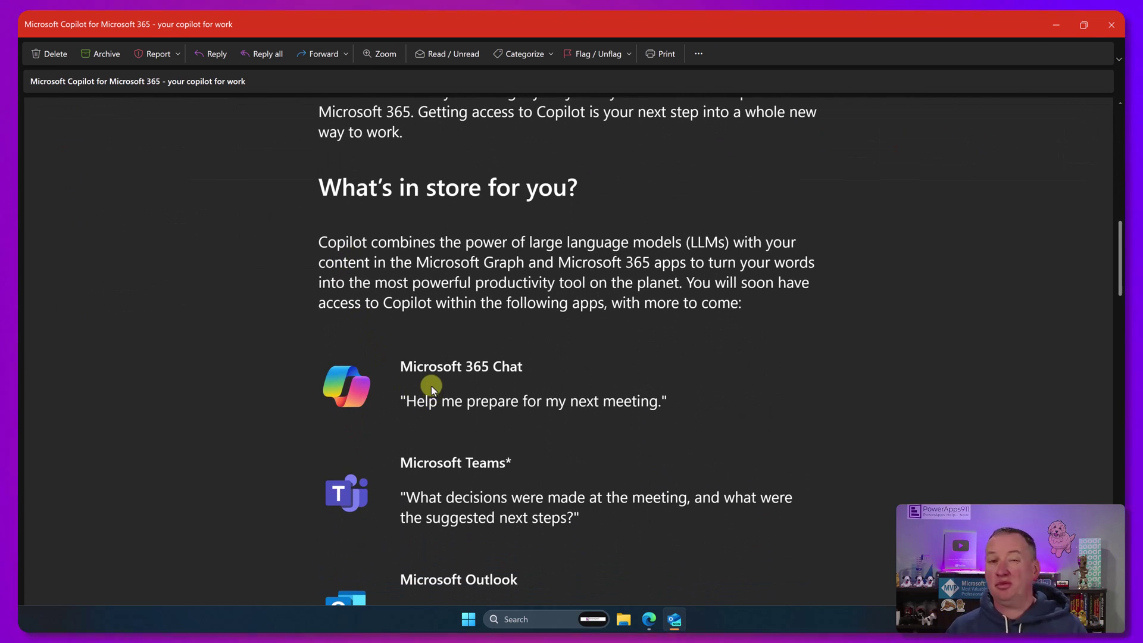
pyautogui.scroll(-1, 428, 375)
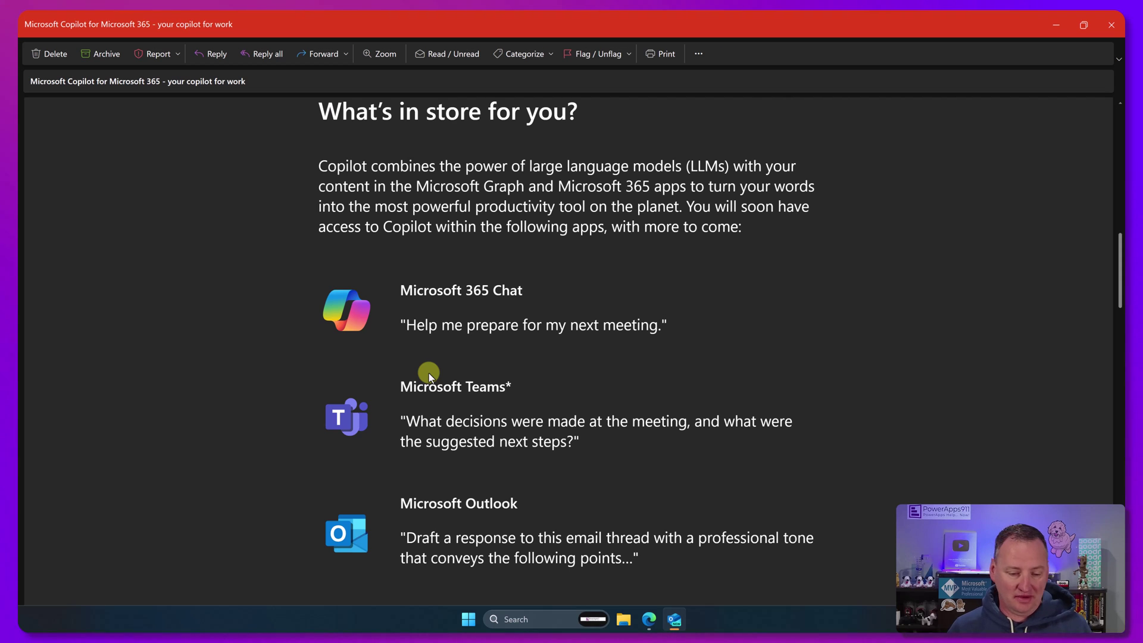
pyautogui.scroll(-2, 427, 322)
pyautogui.scroll(-2, 398, 284)
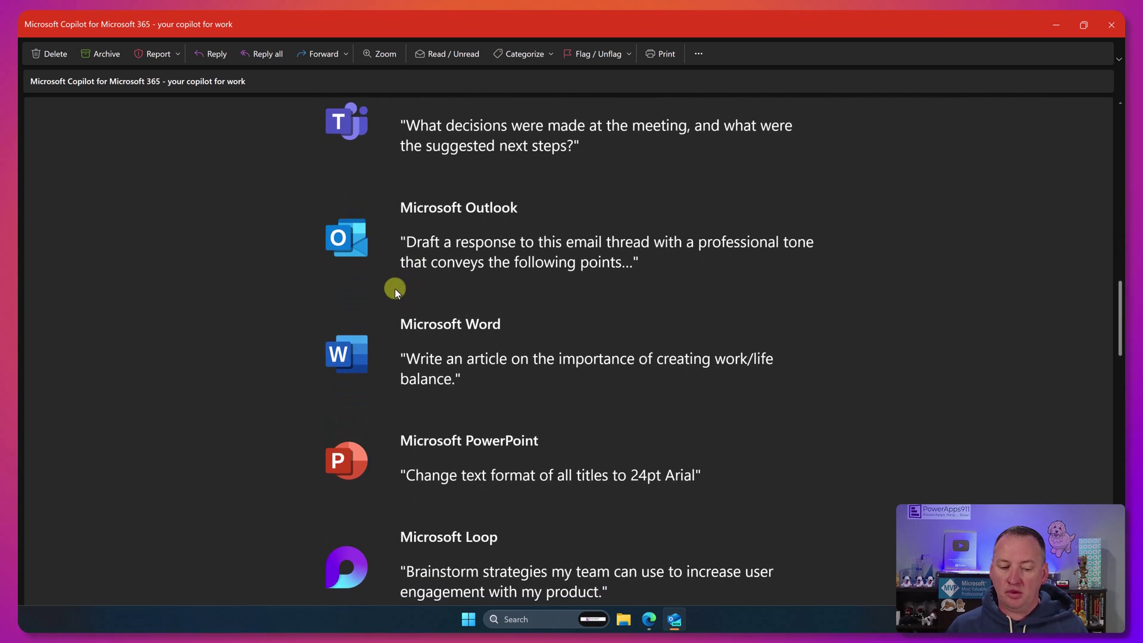
pyautogui.scroll(-4, 352, 307)
pyautogui.scroll(-2, 316, 307)
pyautogui.scroll(-3, 310, 310)
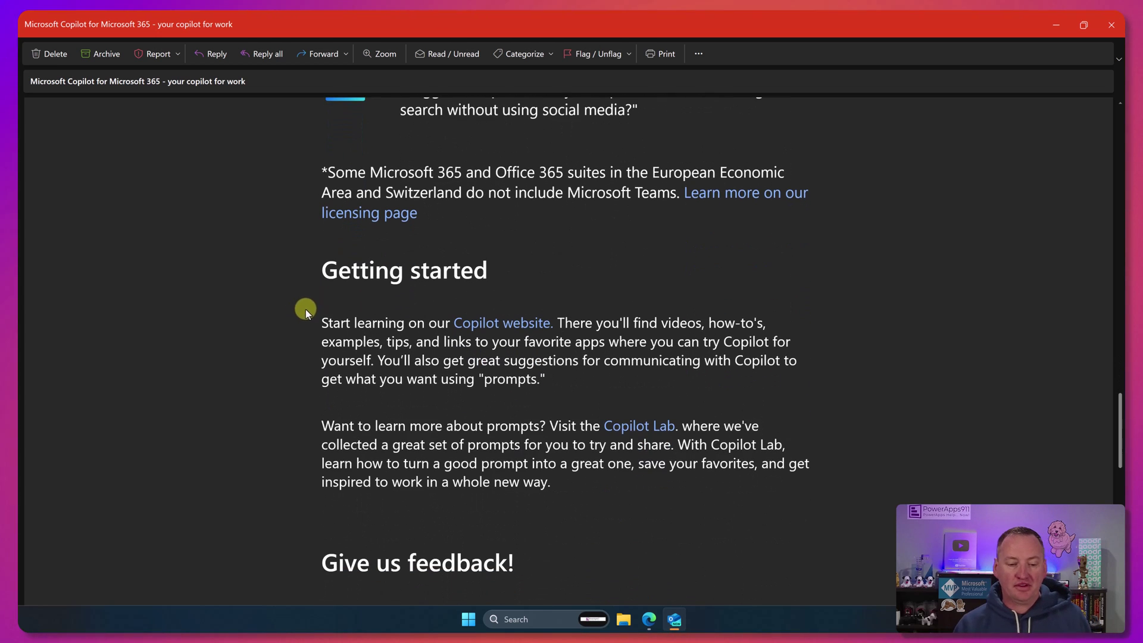
pyautogui.scroll(-1, 493, 345)
pyautogui.scroll(-1, 493, 344)
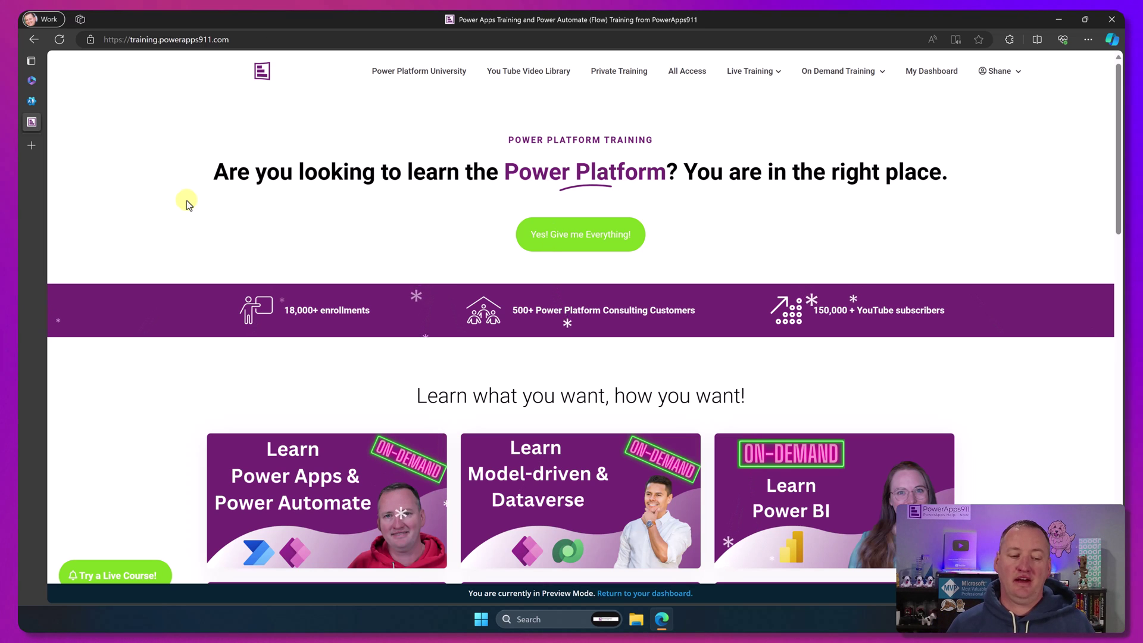
# Step: Open ALL COURSES from the site footer, then the ChatGPT & Copilot 101 course
pyautogui.scroll(-3, 222, 214)
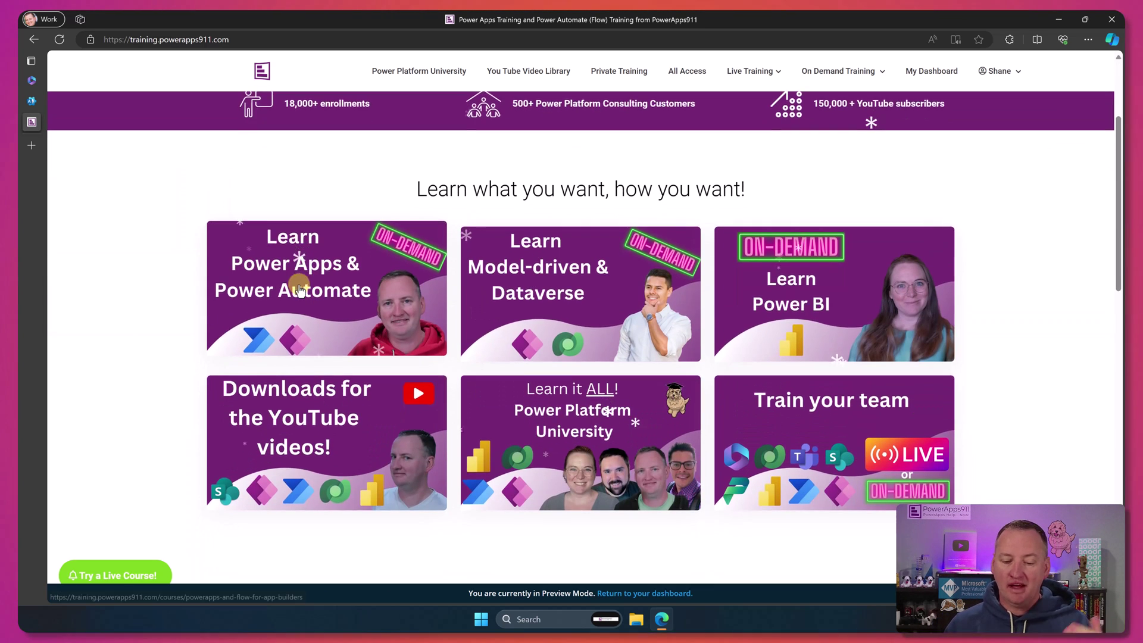
pyautogui.scroll(-15, 198, 279)
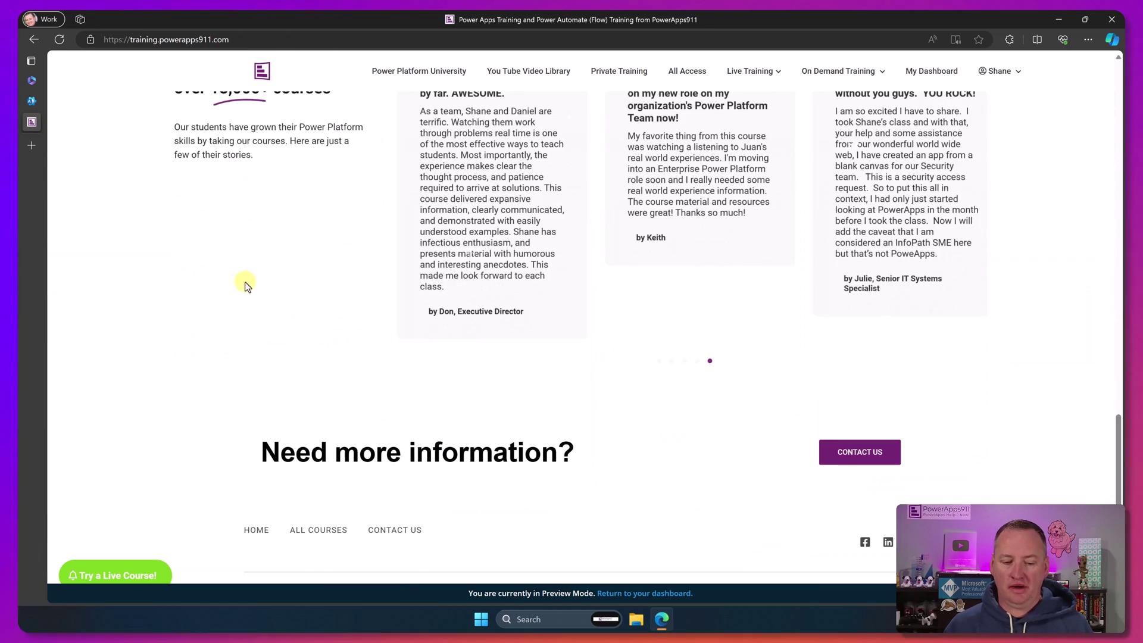
pyautogui.click(327, 535)
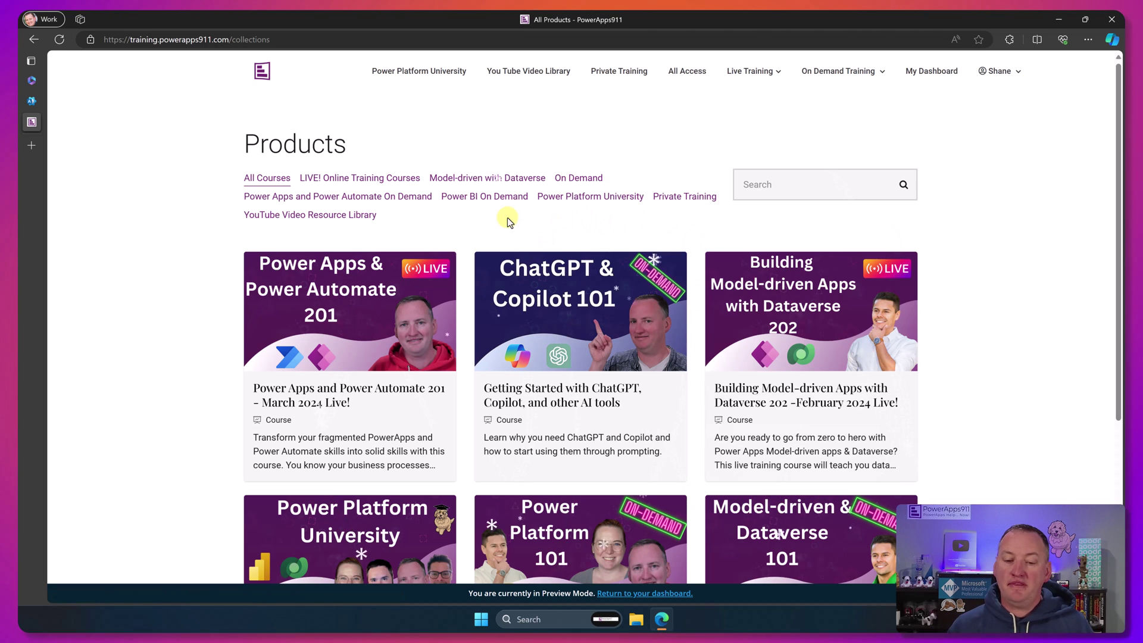
pyautogui.click(553, 403)
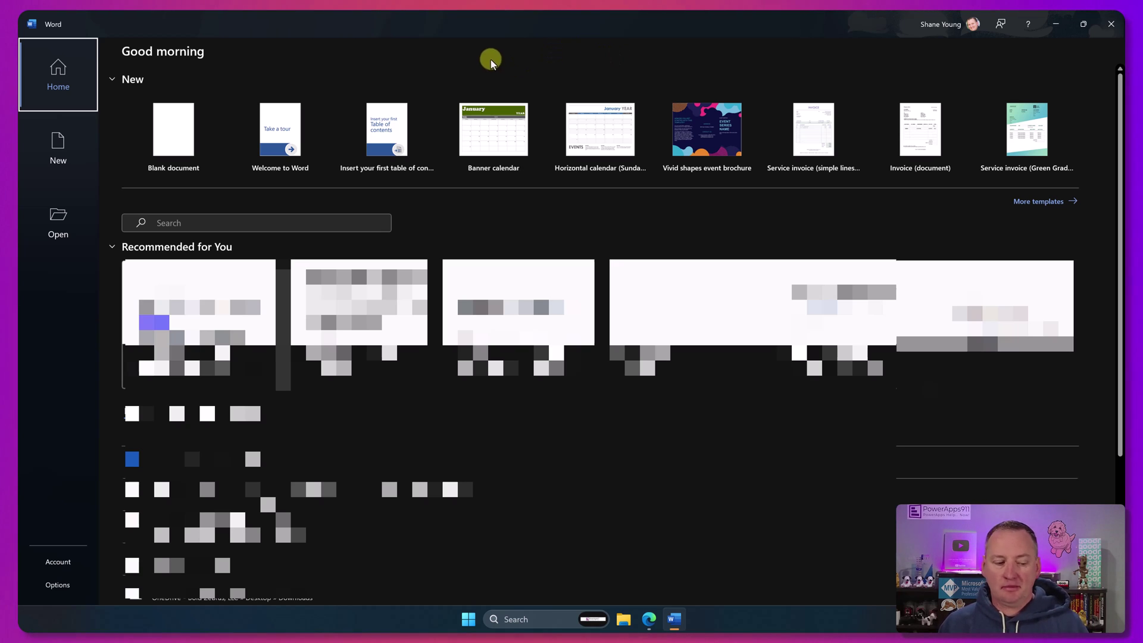
# Step: Run Update Now from Word's Account page and dismiss the 'You're up to date!' message
pyautogui.click(66, 562)
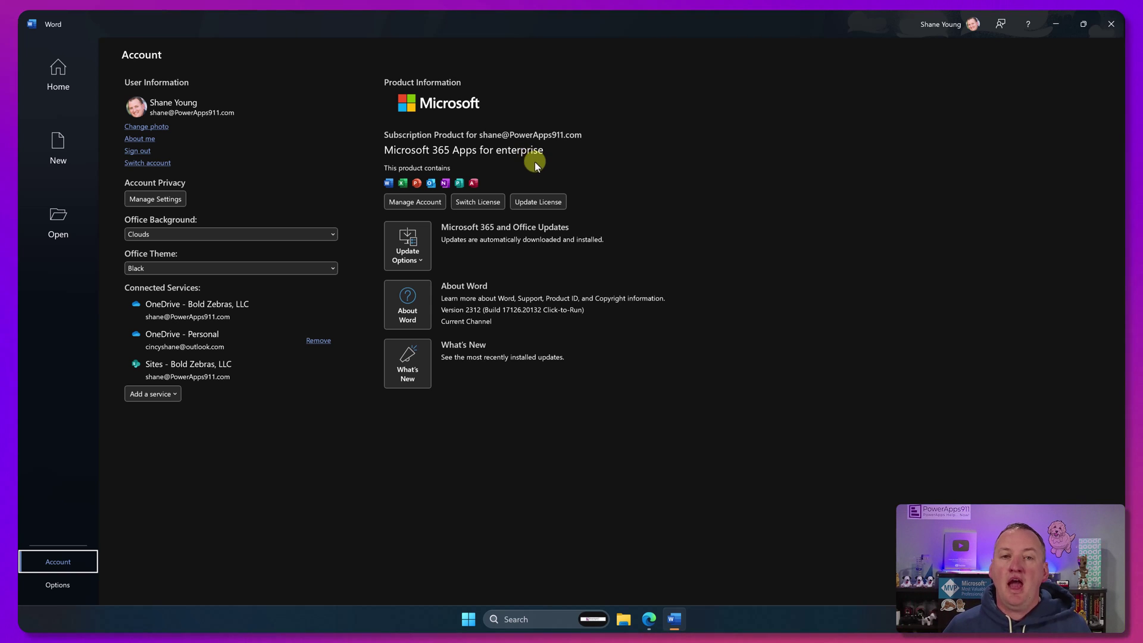
pyautogui.click(421, 257)
pyautogui.click(451, 290)
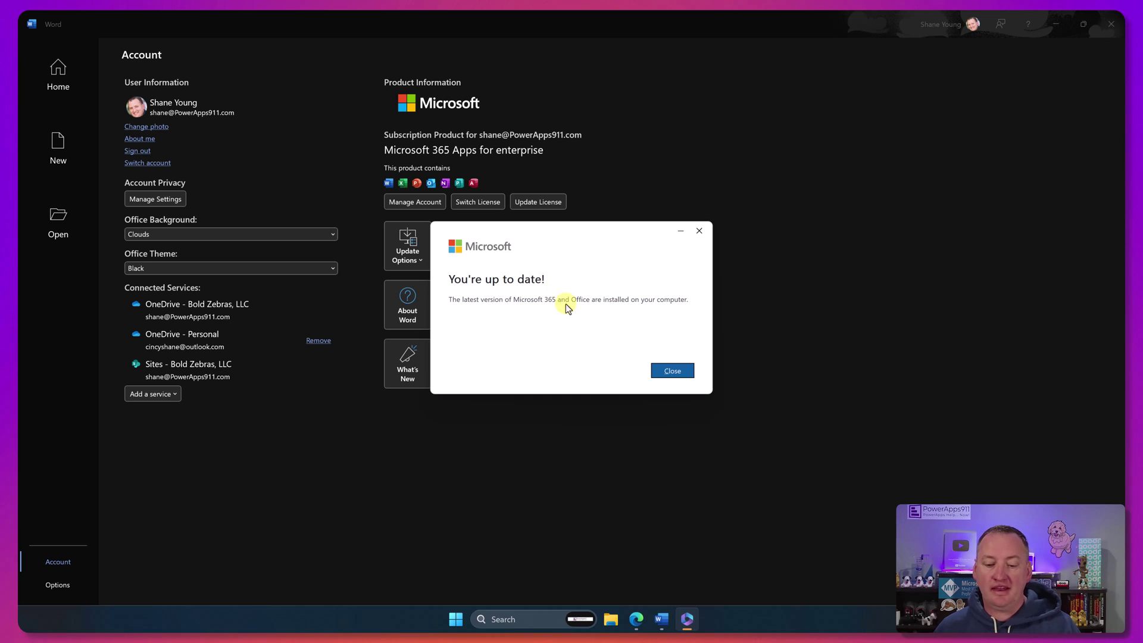
pyautogui.click(666, 372)
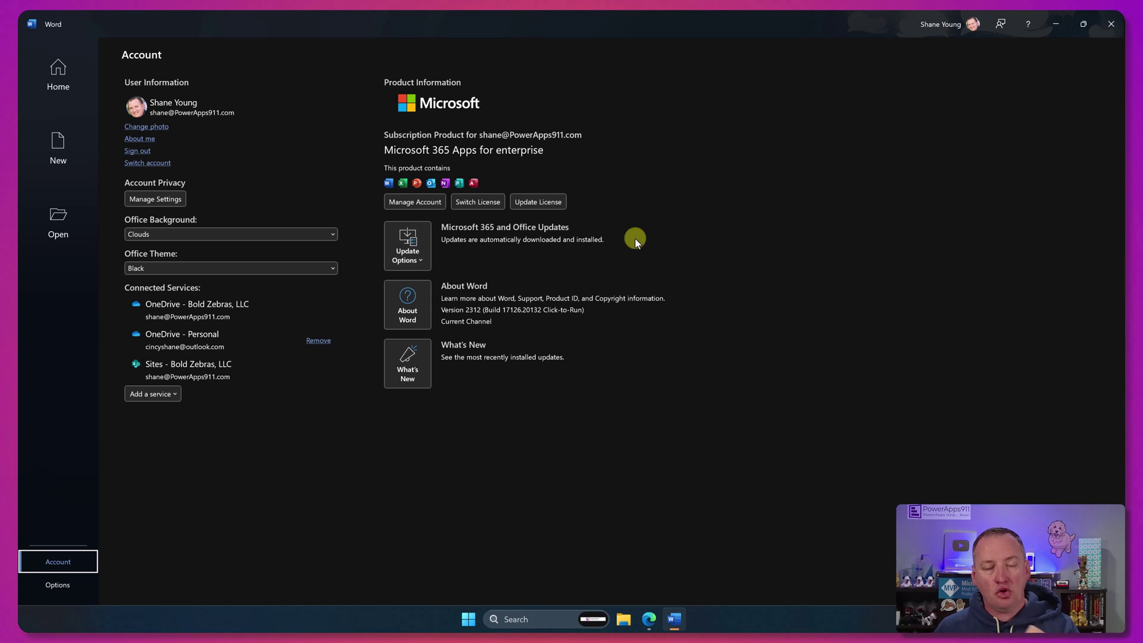
# Step: Update the Word license by signing in with the work email, then dismiss the Success notice
pyautogui.click(538, 203)
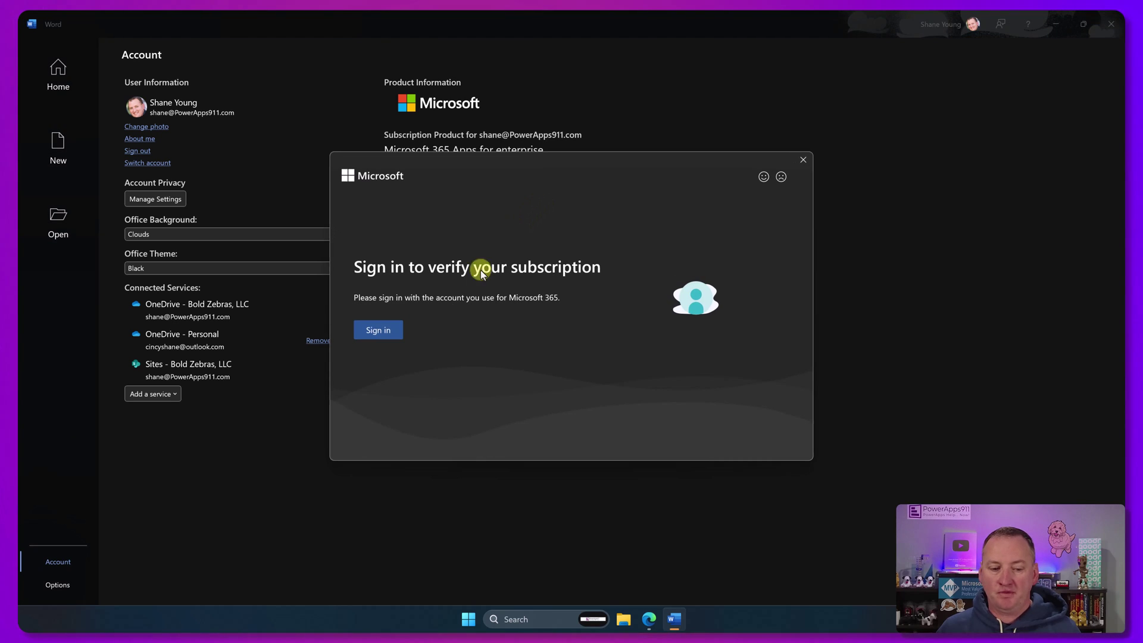
pyautogui.click(385, 330)
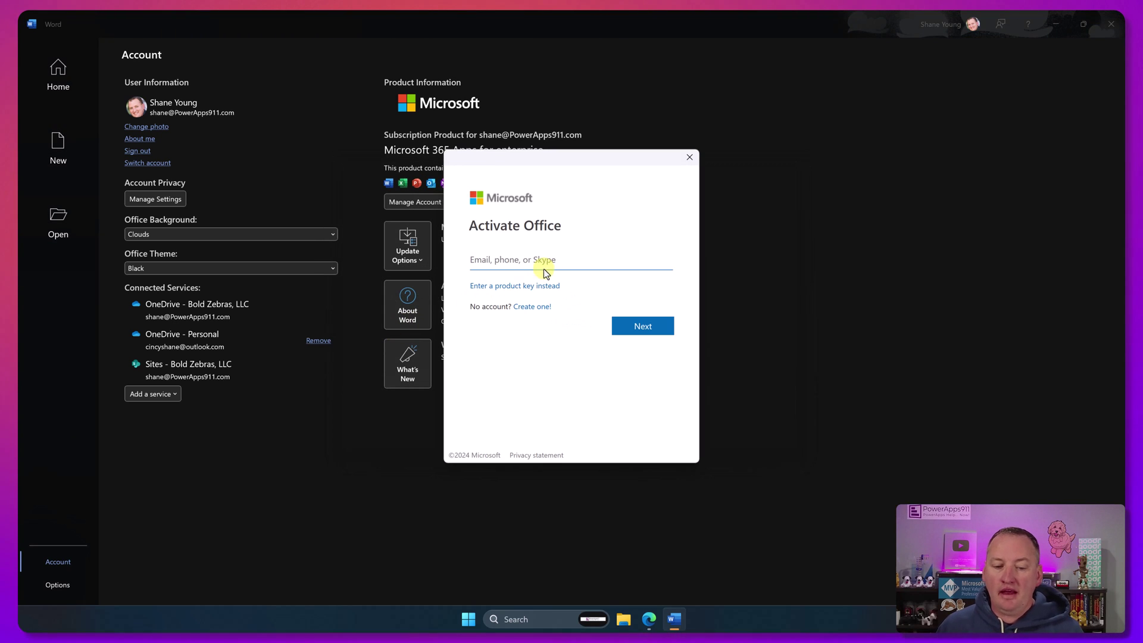
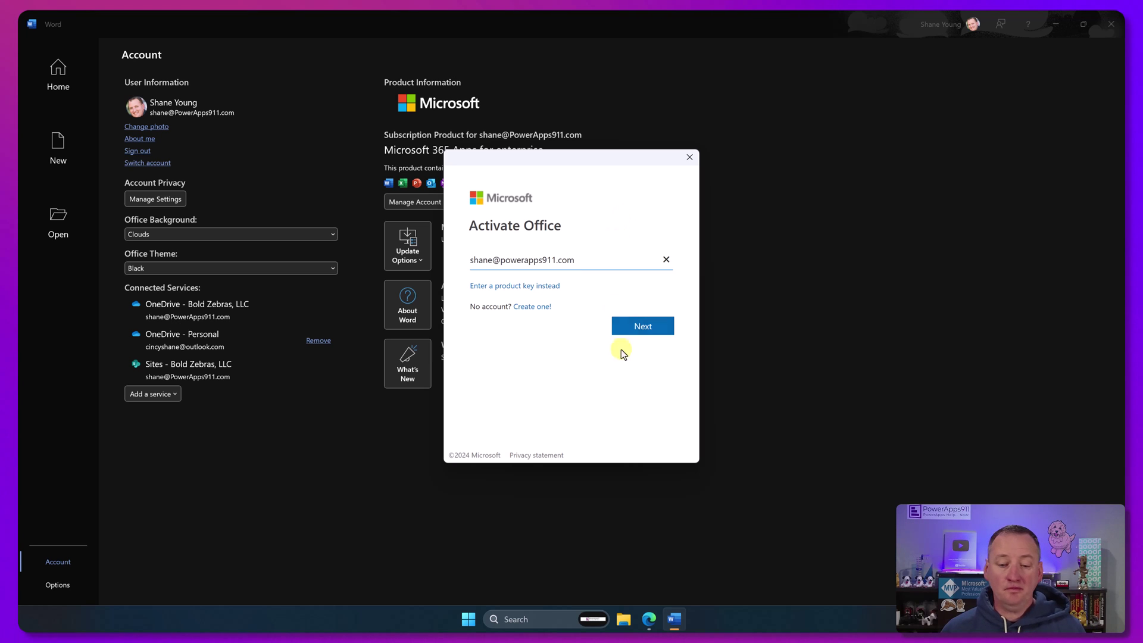
pyautogui.click(642, 327)
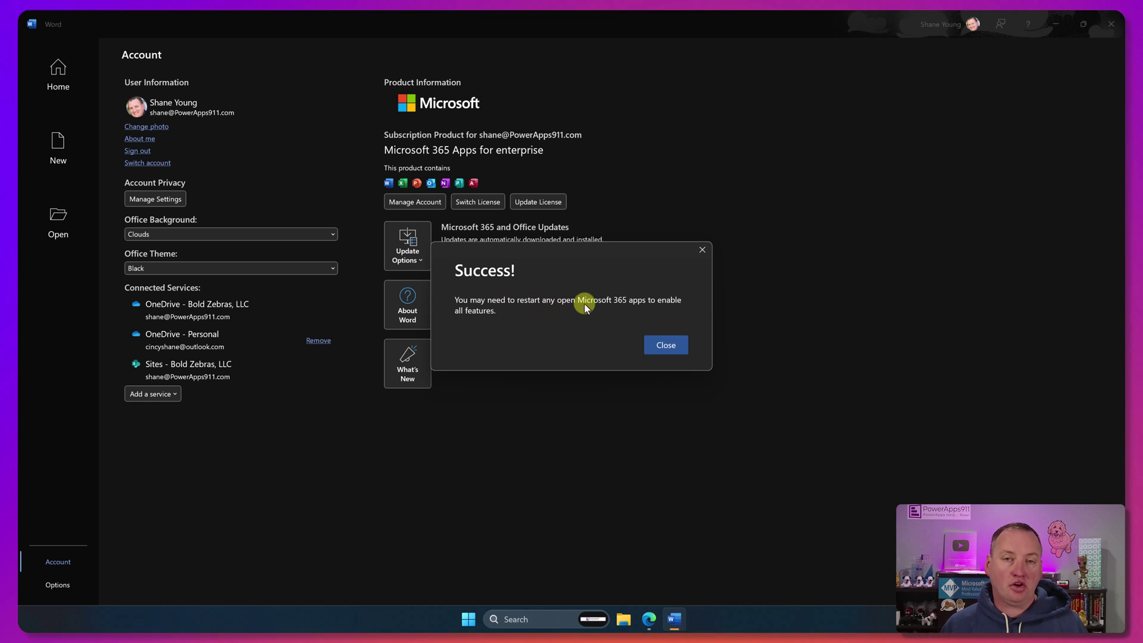
pyautogui.click(659, 348)
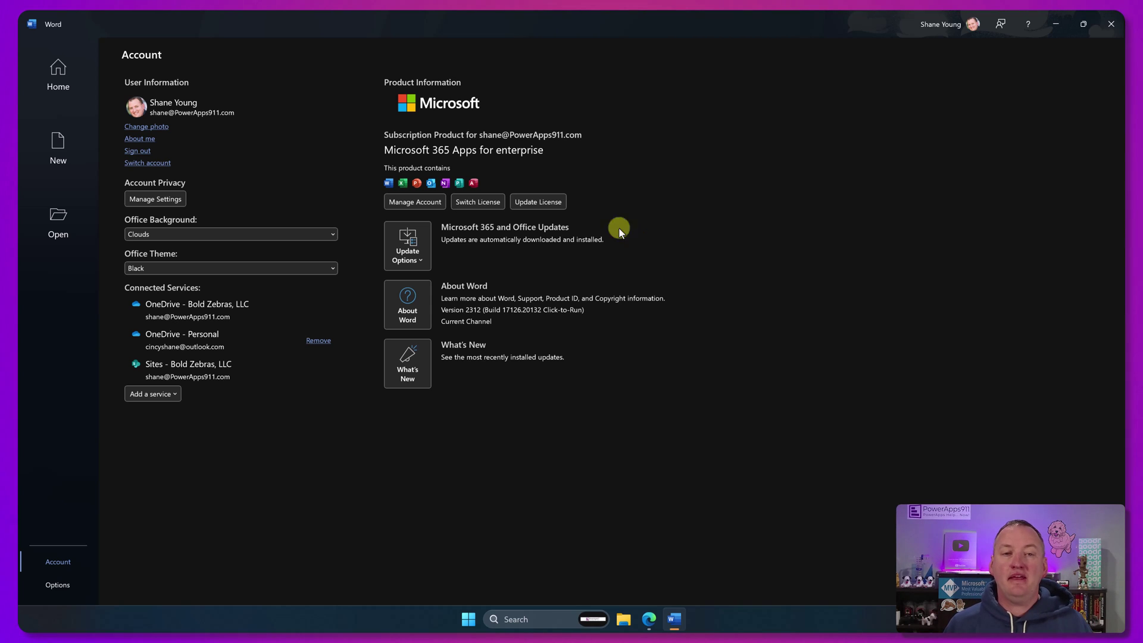
# Step: Create a blank Document1 from Home and open the Copilot pane beside it
pyautogui.click(74, 63)
pyautogui.click(173, 127)
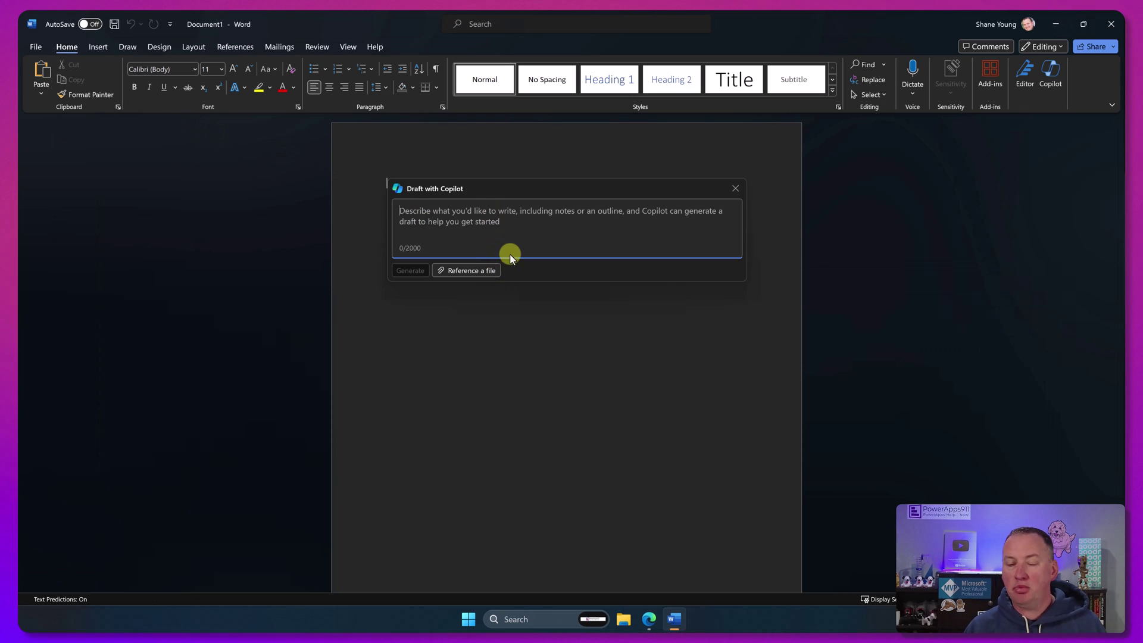
pyautogui.click(1052, 72)
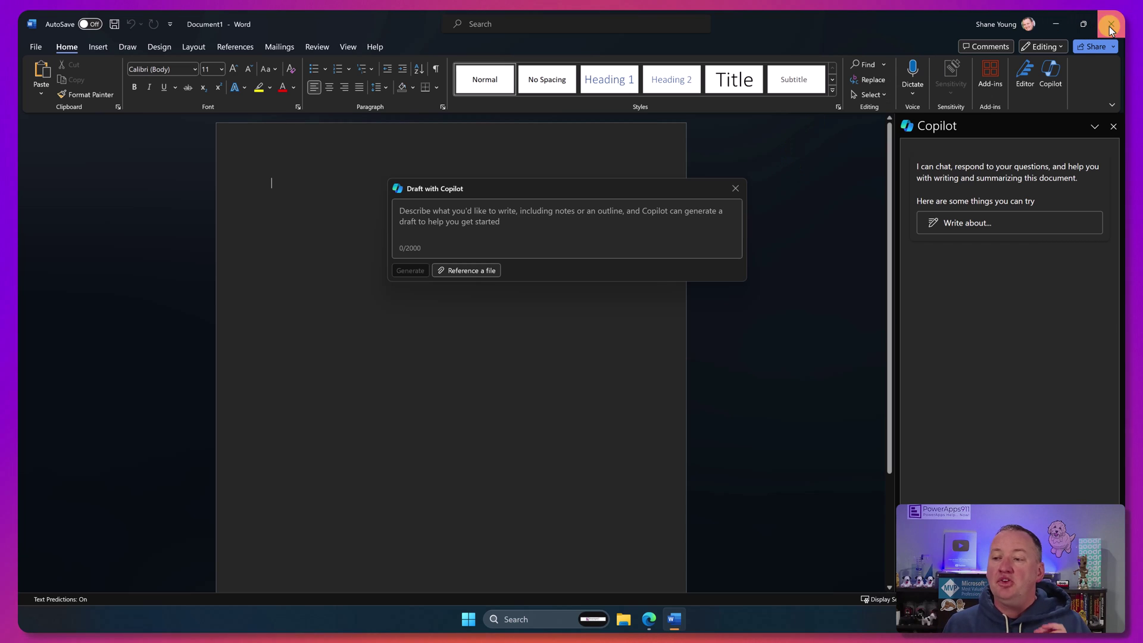
# Step: Close Word, then clear the stray slash from the Outlook reply body
pyautogui.click(1109, 27)
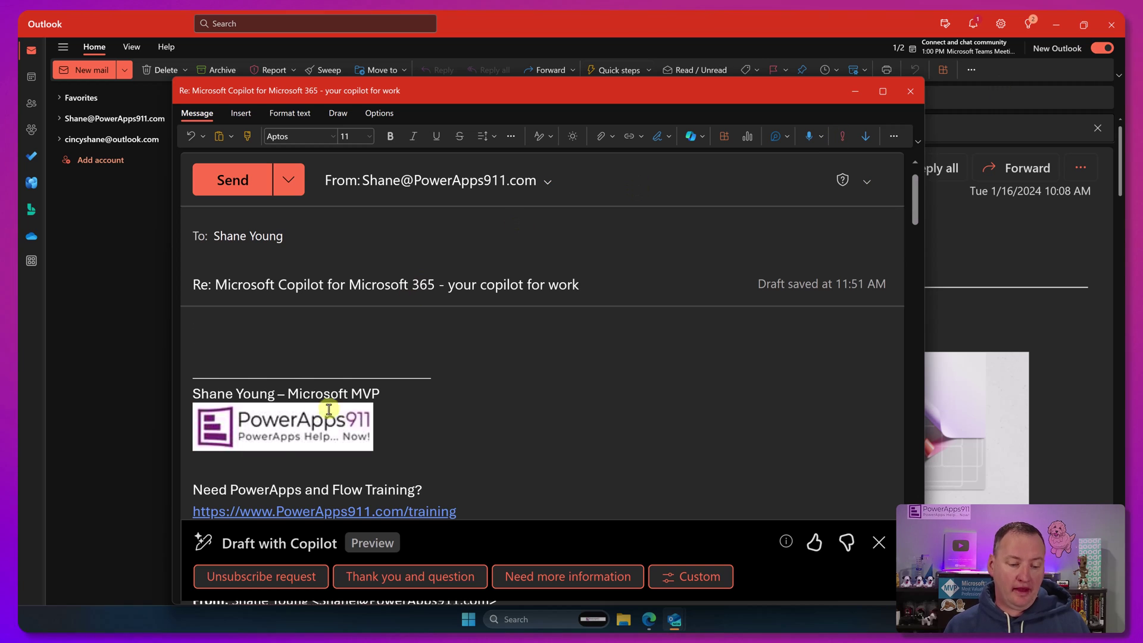
pyautogui.click(225, 371)
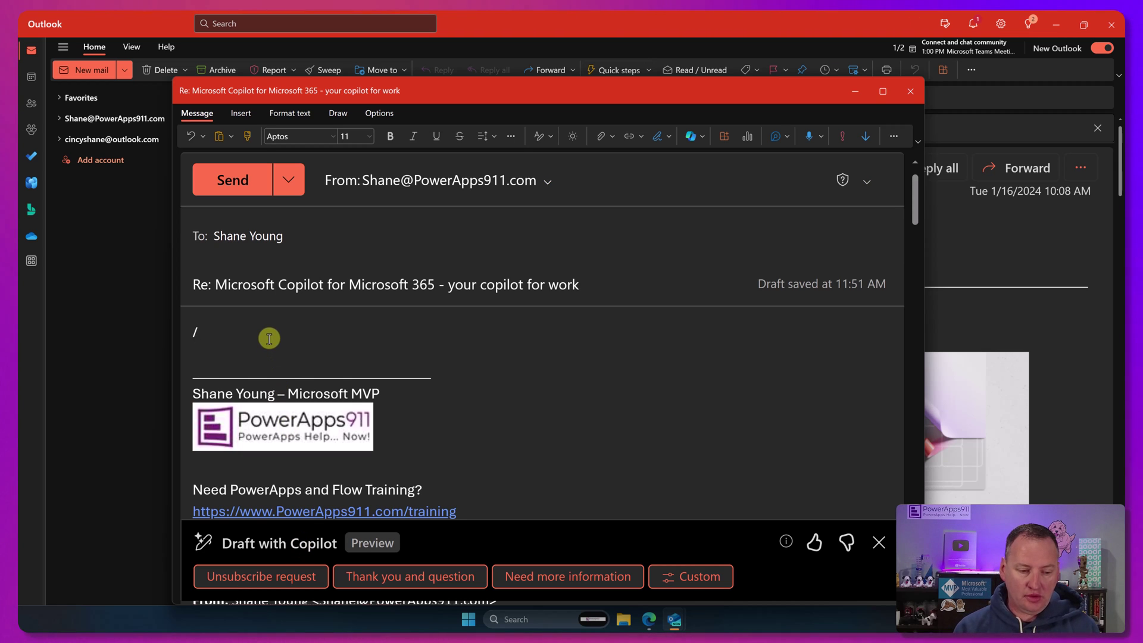
pyautogui.press('BackSpace')
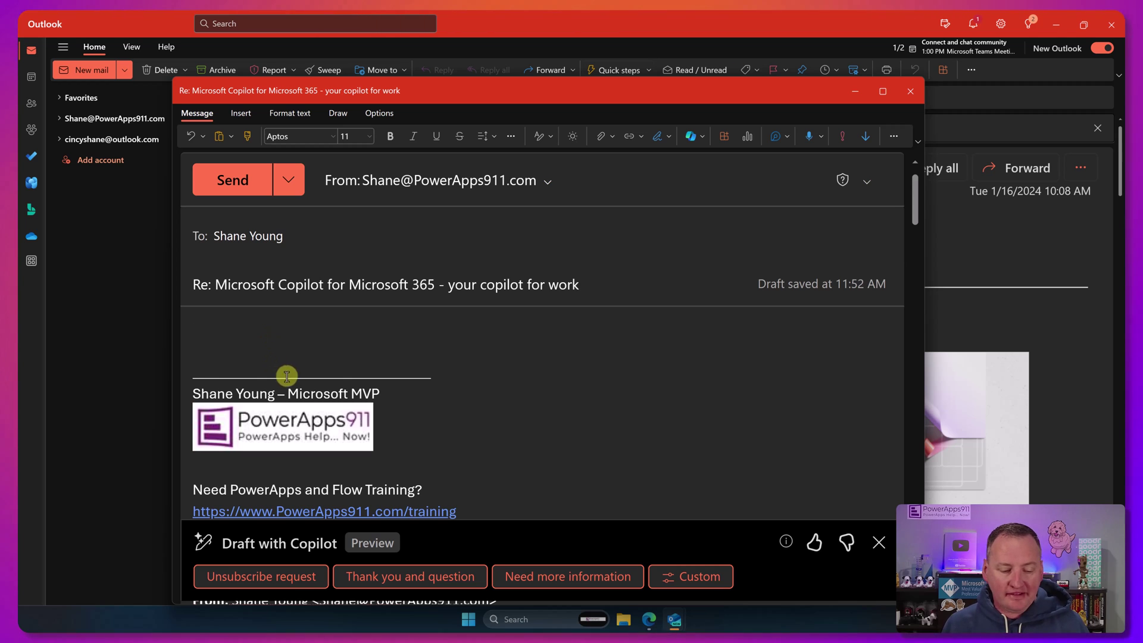
# Step: Open Copilot's Custom prompt for the reply and review its Tone and Length options
pyautogui.click(682, 584)
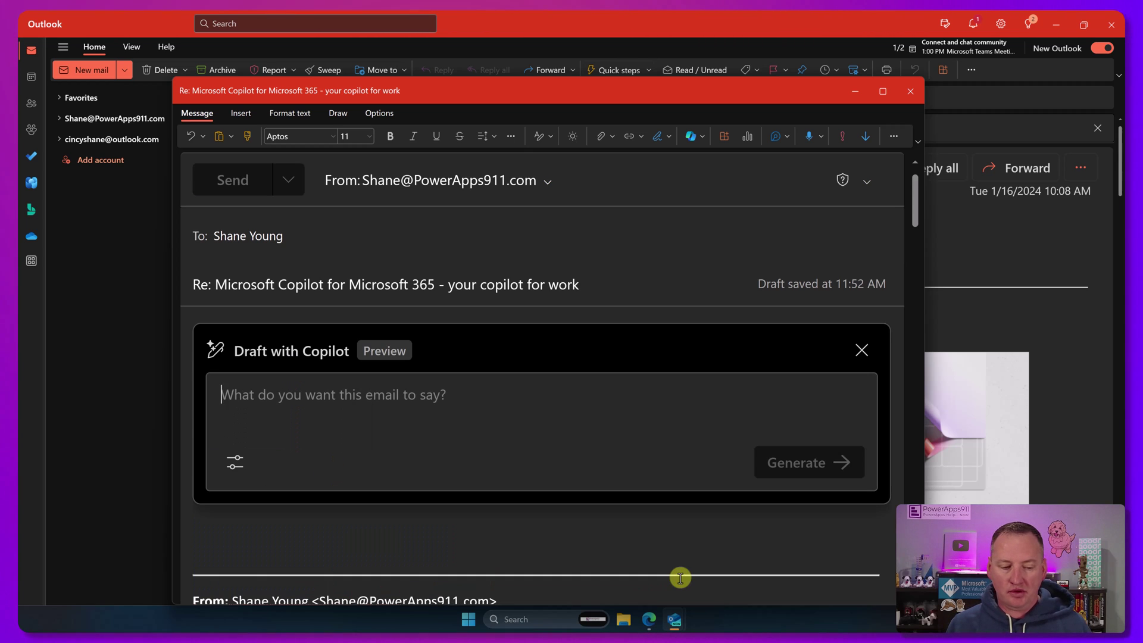
pyautogui.click(236, 468)
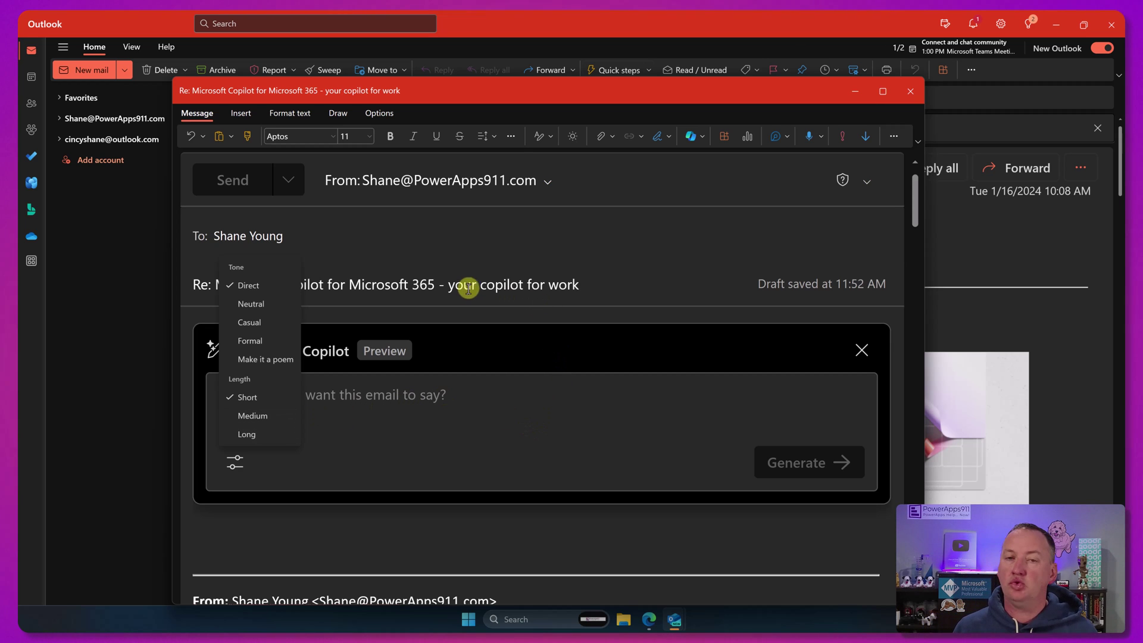
pyautogui.click(560, 318)
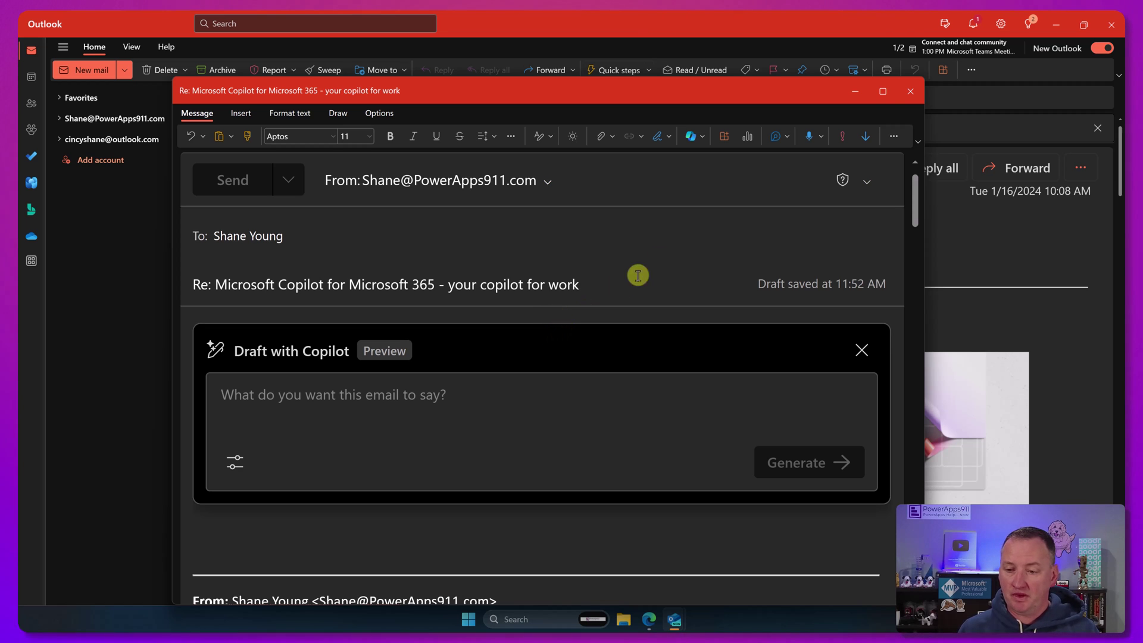
pyautogui.click(910, 90)
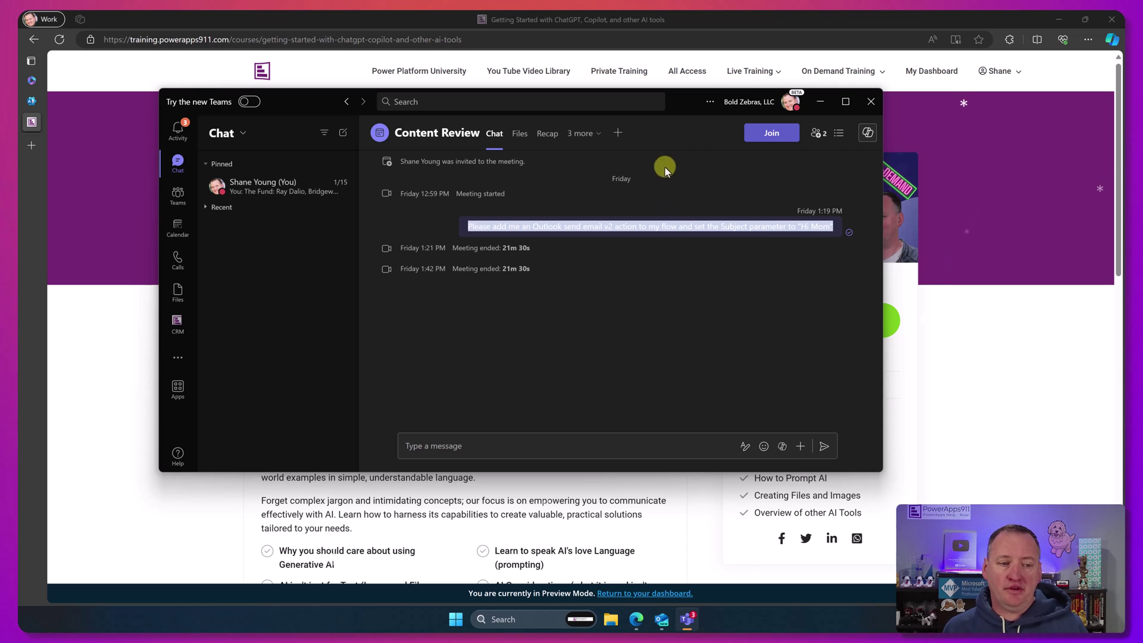
pyautogui.moveTo(239, 112)
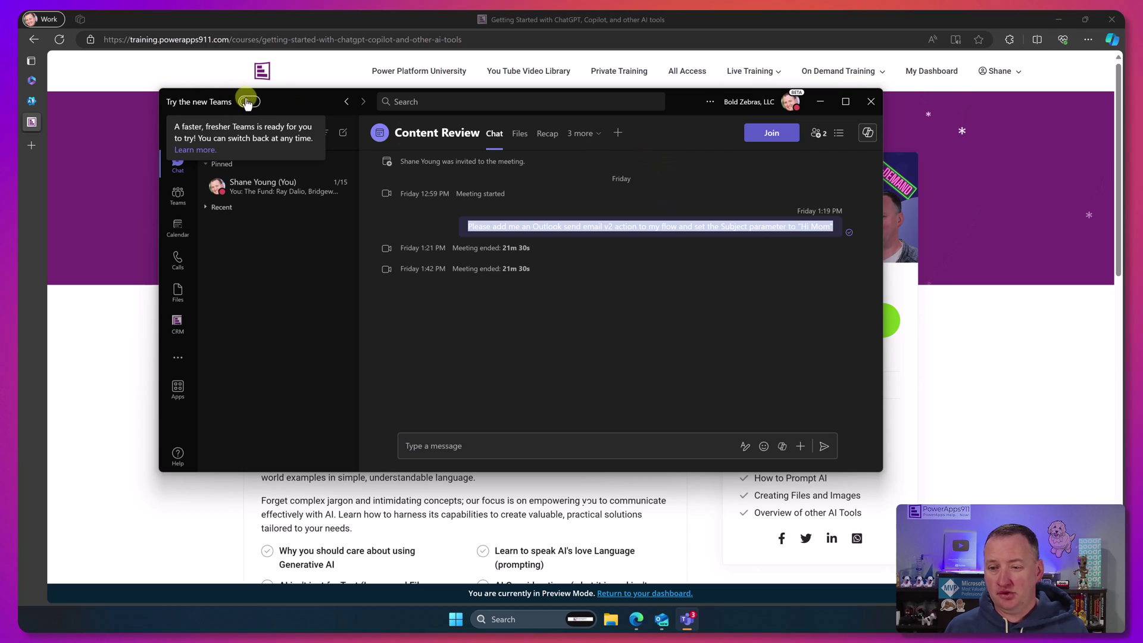
pyautogui.click(710, 103)
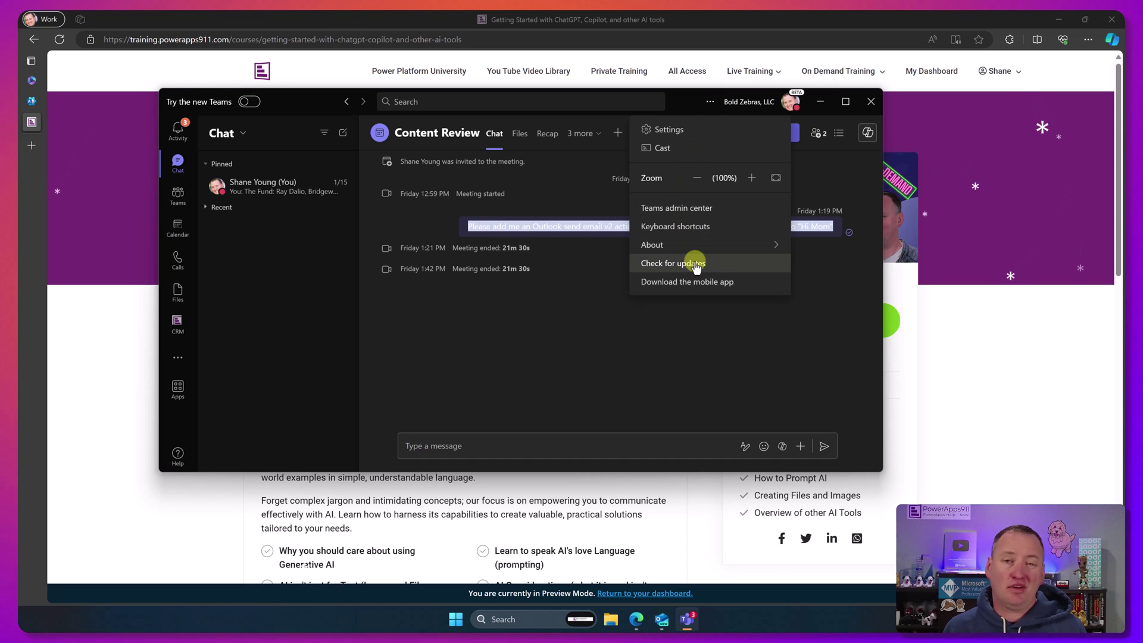
pyautogui.moveTo(702, 255)
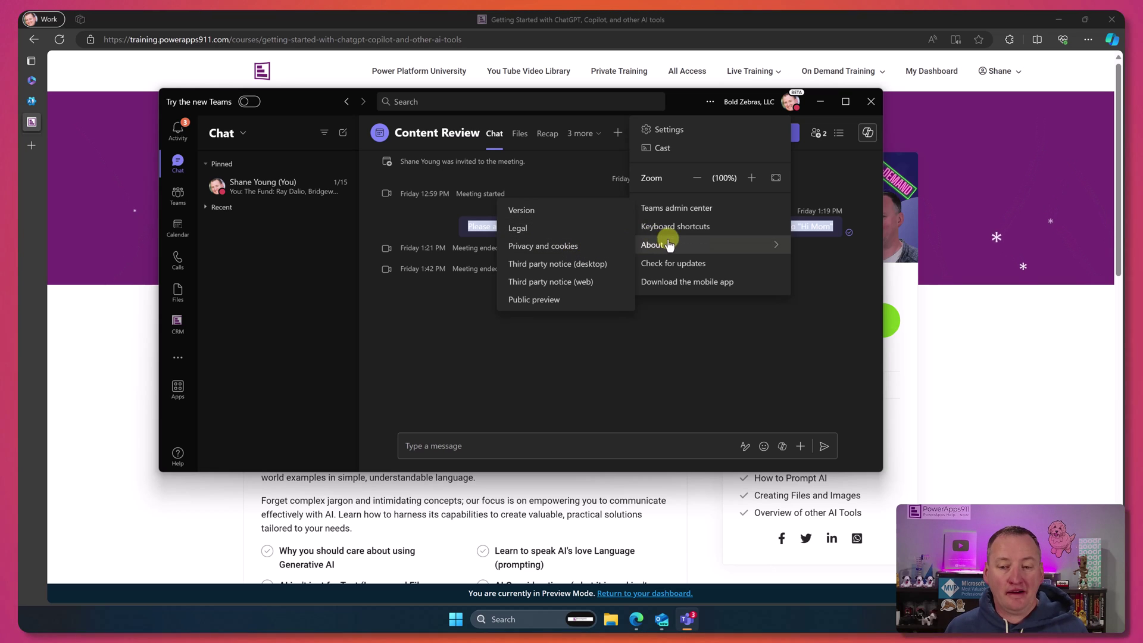
pyautogui.click(763, 105)
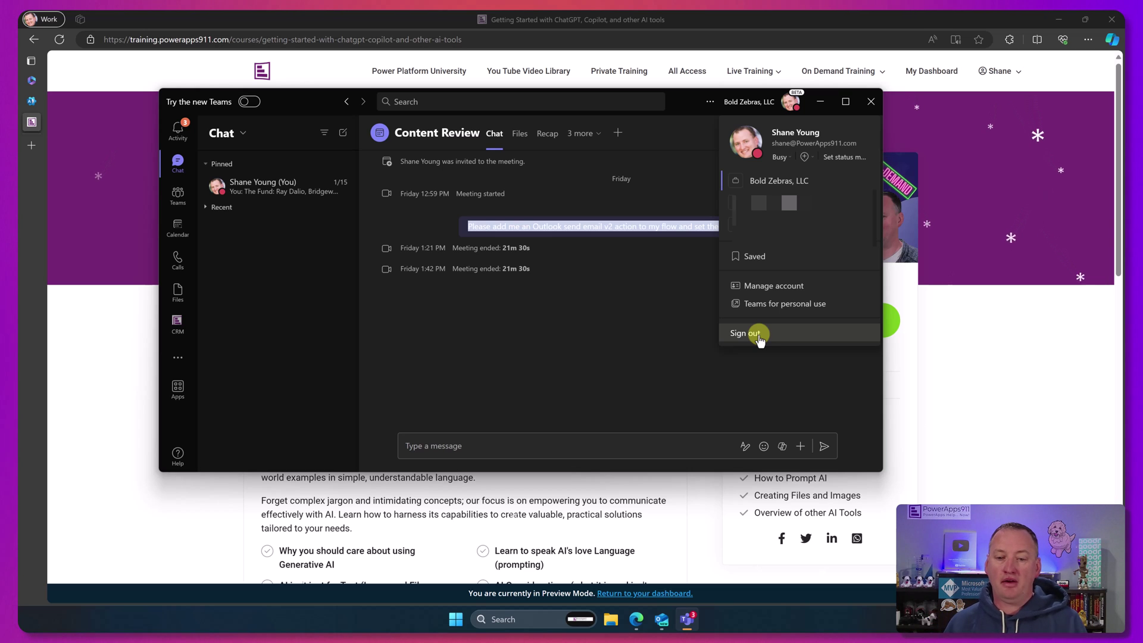
pyautogui.click(692, 336)
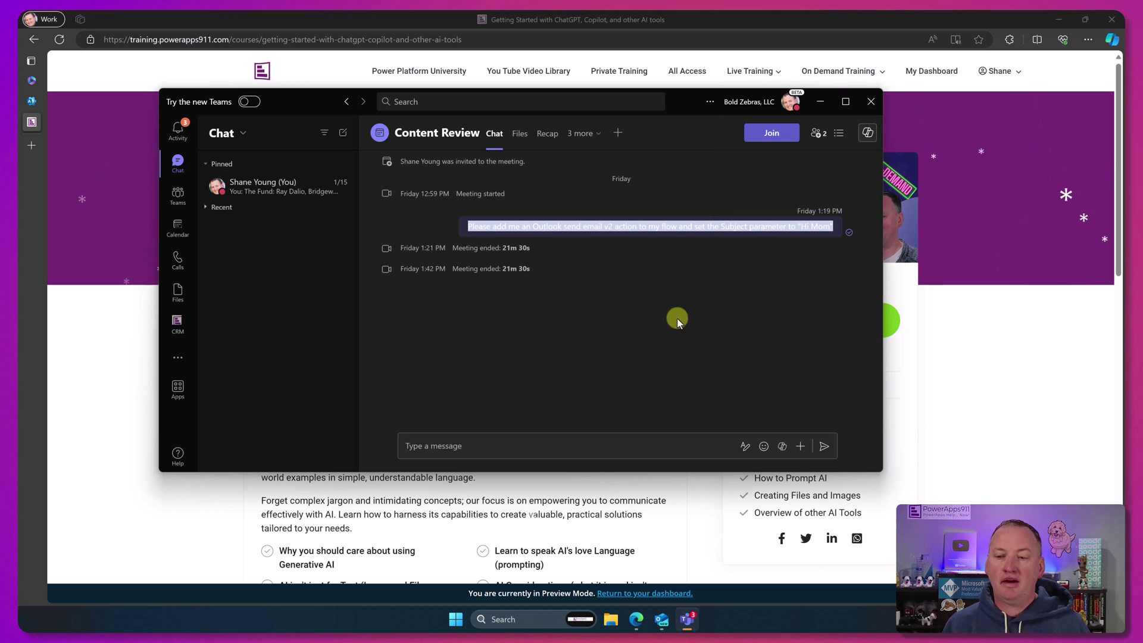
# Step: Open Copilot in the Content Review chat, then minimize Teams to reveal the course page
pyautogui.click(865, 135)
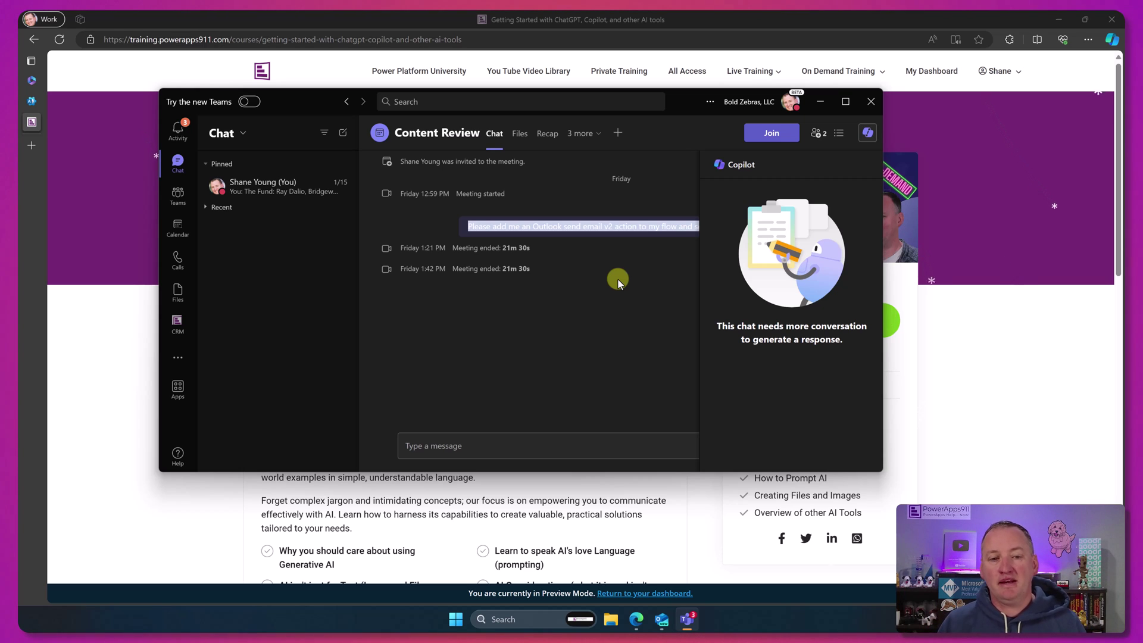
pyautogui.click(418, 16)
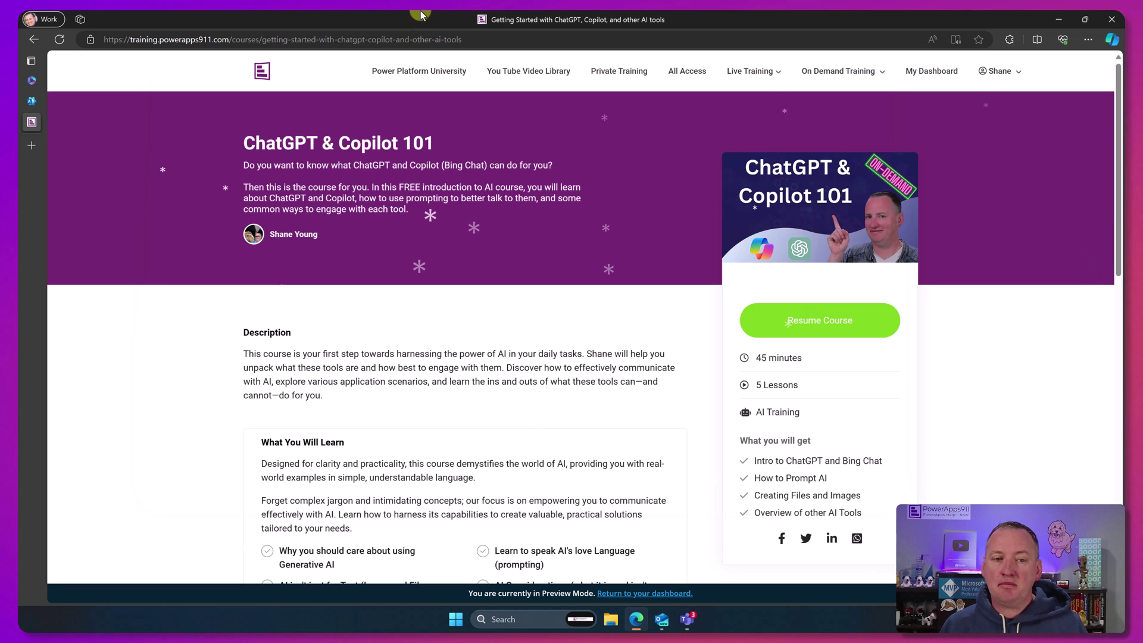
# Step: Go to the Microsoft 365 home on office.com and open the Copilot chat page
pyautogui.click(33, 83)
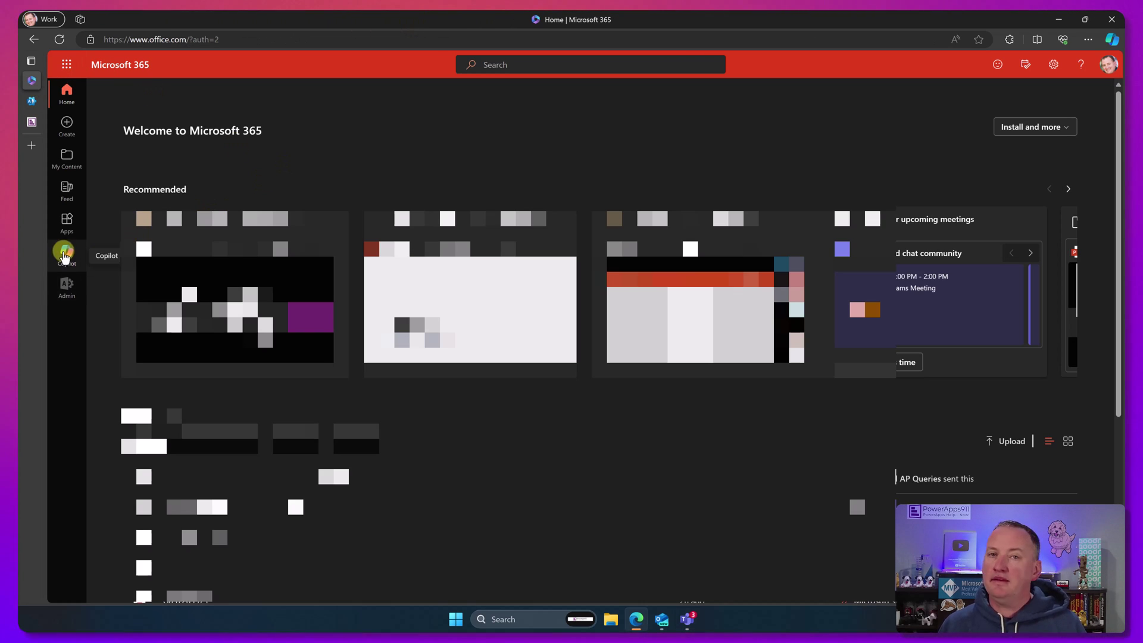
pyautogui.click(65, 255)
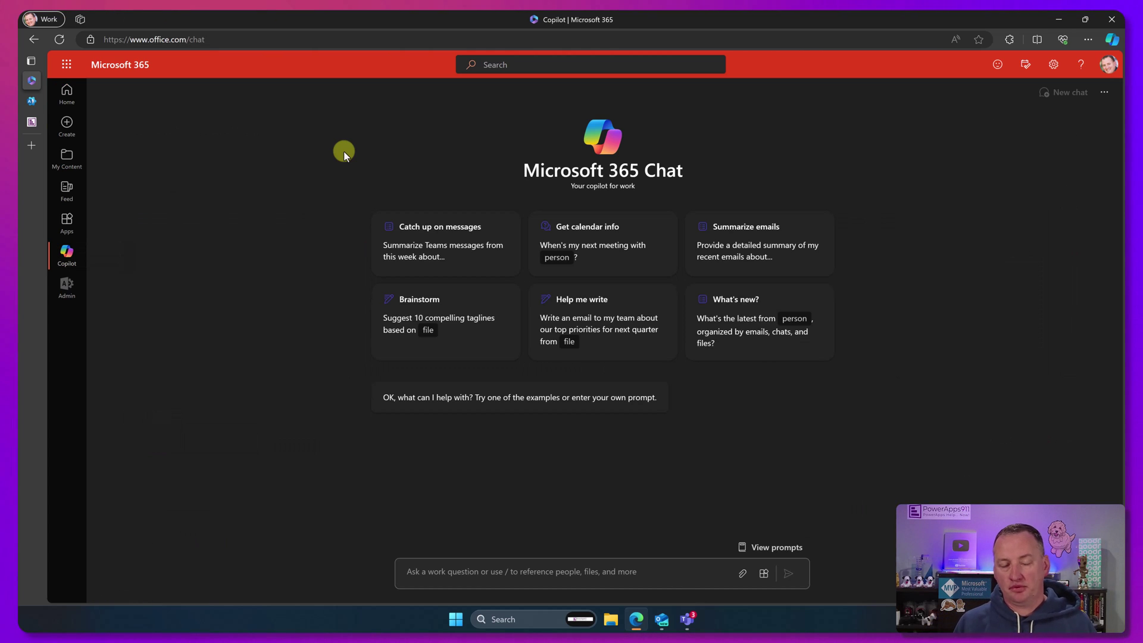